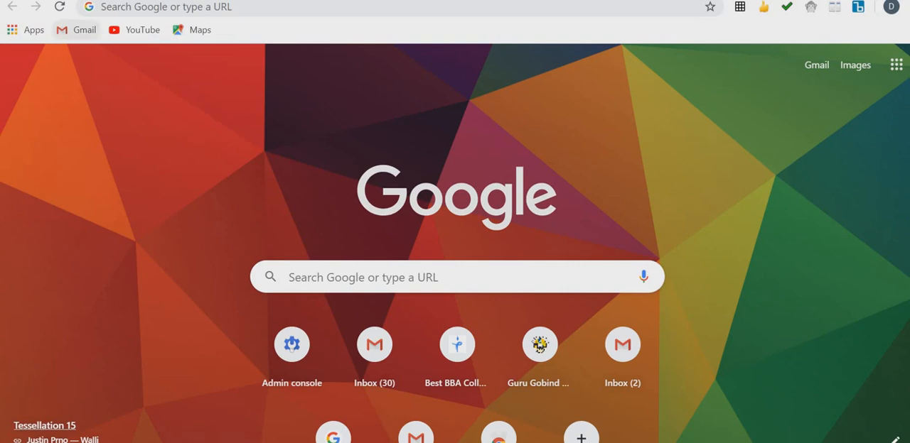
Go to admin.google.com in the browser
{"action": "left_click", "coordinate": [166, 6]}
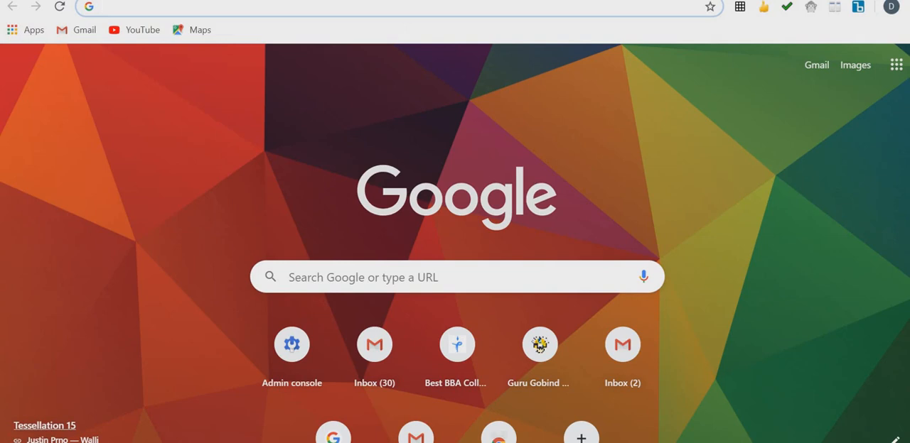
{"action": "type", "text": "admin"}
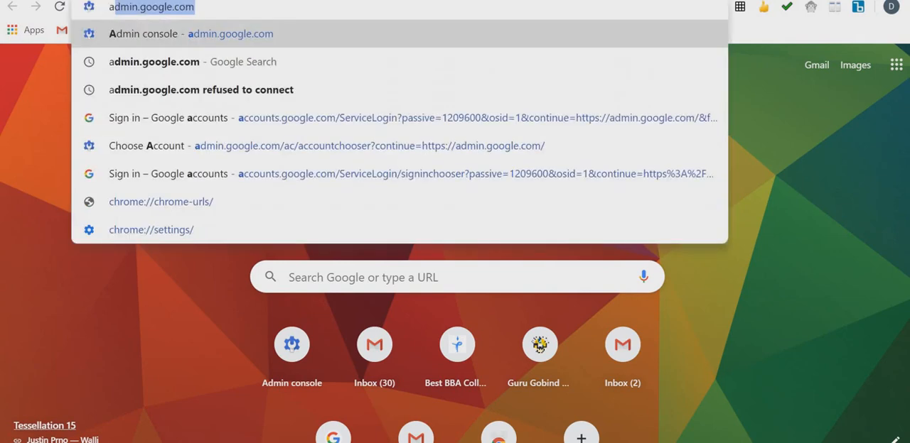
{"action": "type", "text": "."}
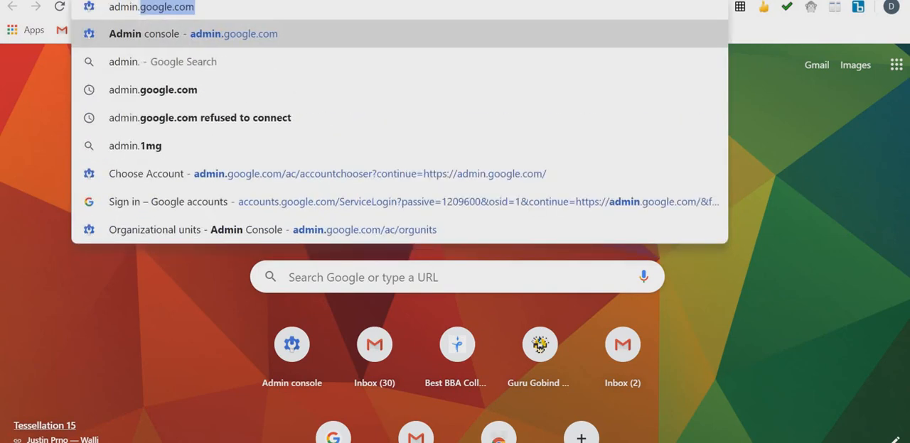
{"action": "type", "text": "google.com"}
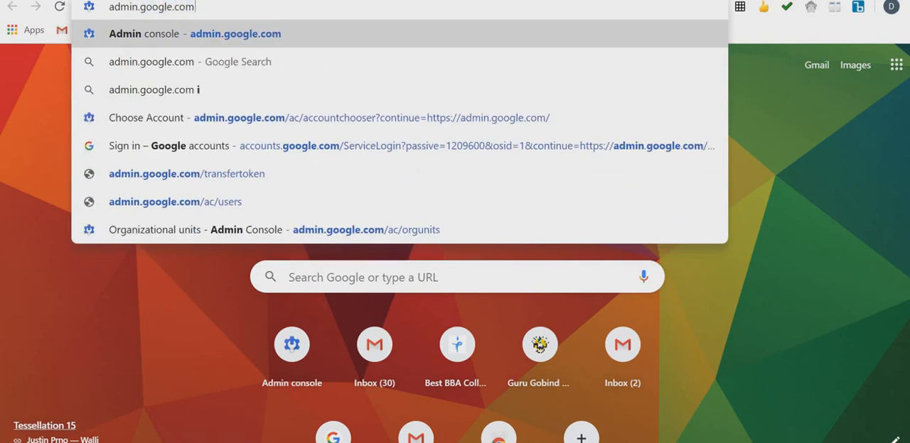
{"action": "key", "text": "Return"}
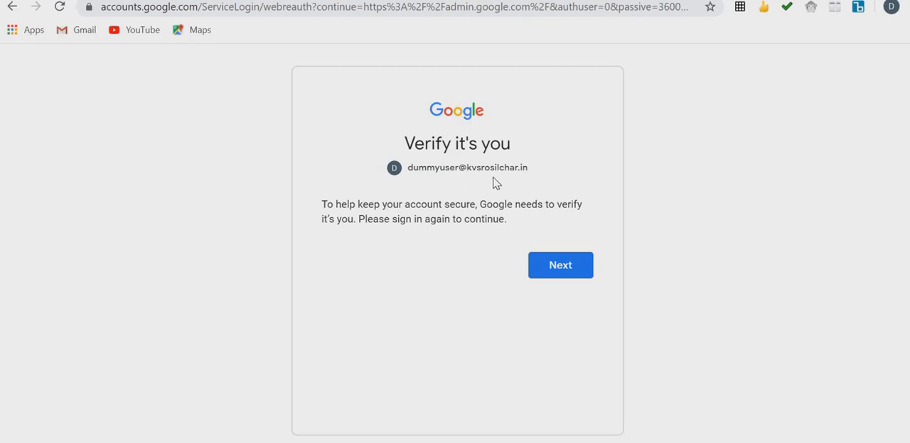
Verify the signed-in account by entering the account password and continue to the Admin console
{"action": "left_click", "coordinate": [560, 275]}
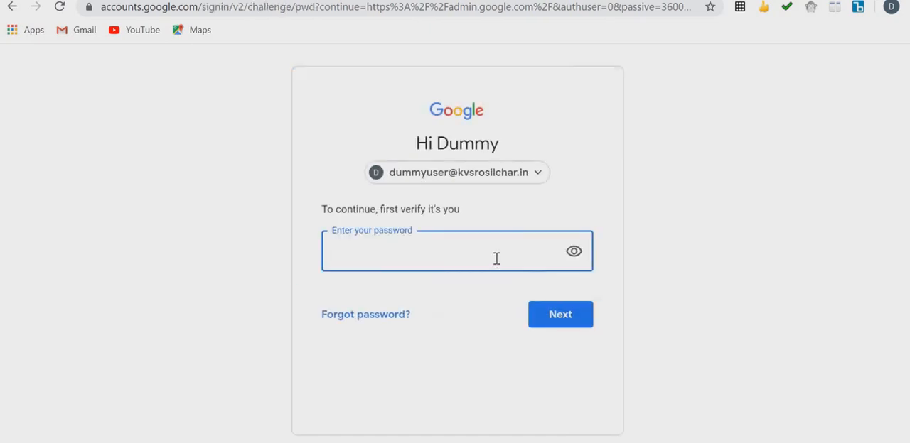
{"action": "type", "text": "•••••••••••"}
{"action": "left_click", "coordinate": [580, 327]}
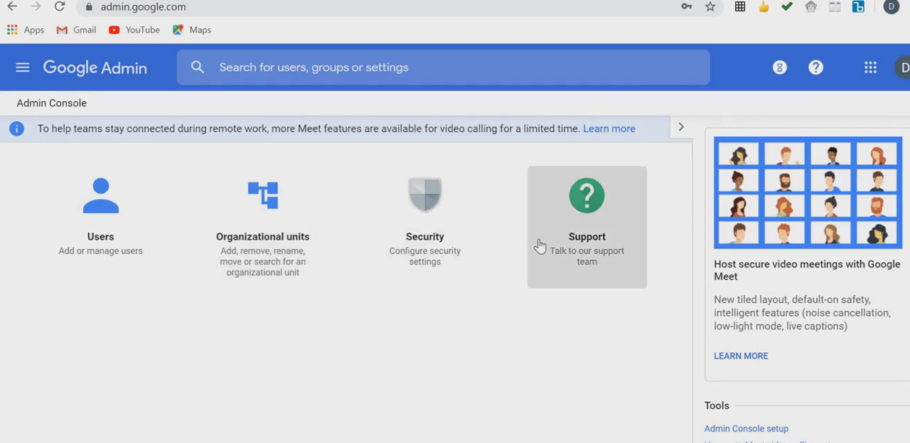
Open the organizational units page and expand 1855 KV ONGC AGARTALA under KVS RO Silchar
{"action": "left_click", "coordinate": [248, 245]}
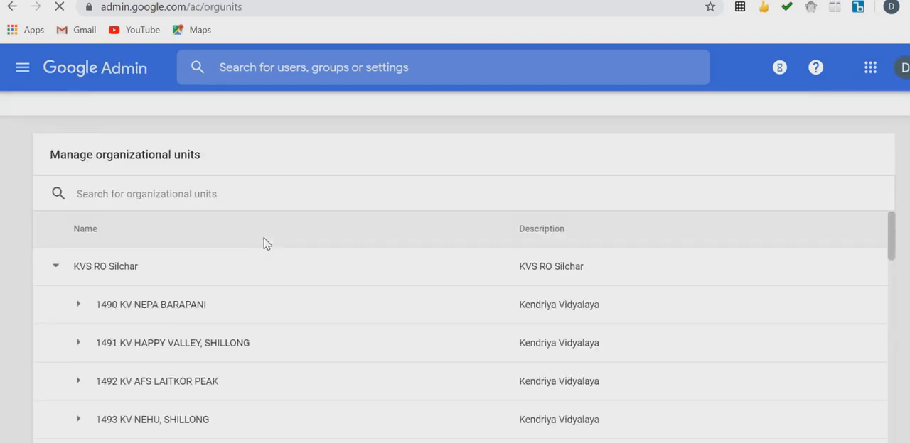
{"action": "left_click", "coordinate": [55, 268]}
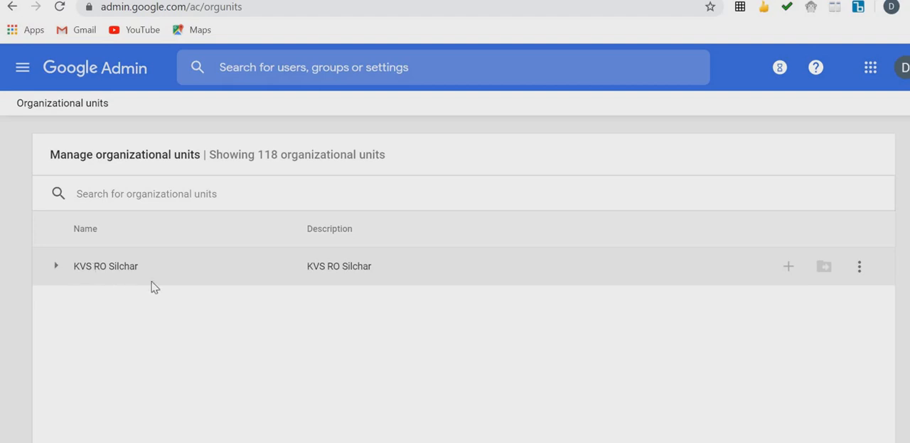
{"action": "left_click", "coordinate": [56, 269]}
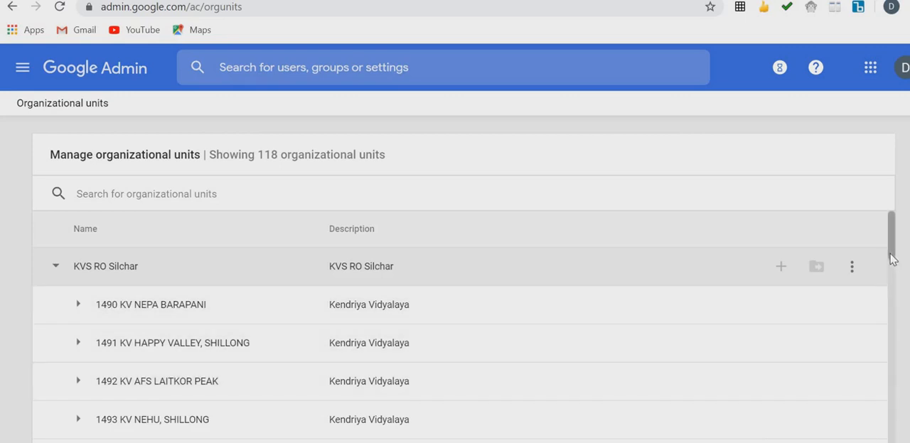
{"action": "left_click_drag", "start_coordinate": [892, 261], "coordinate": [873, 320]}
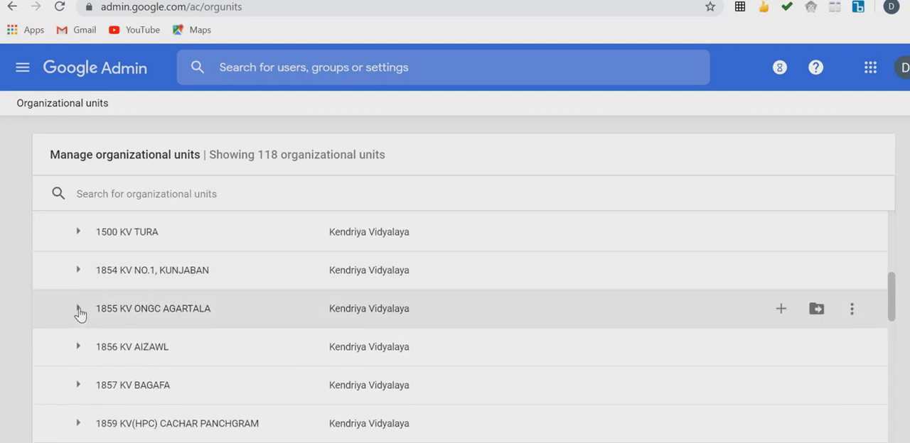
{"action": "left_click", "coordinate": [79, 310]}
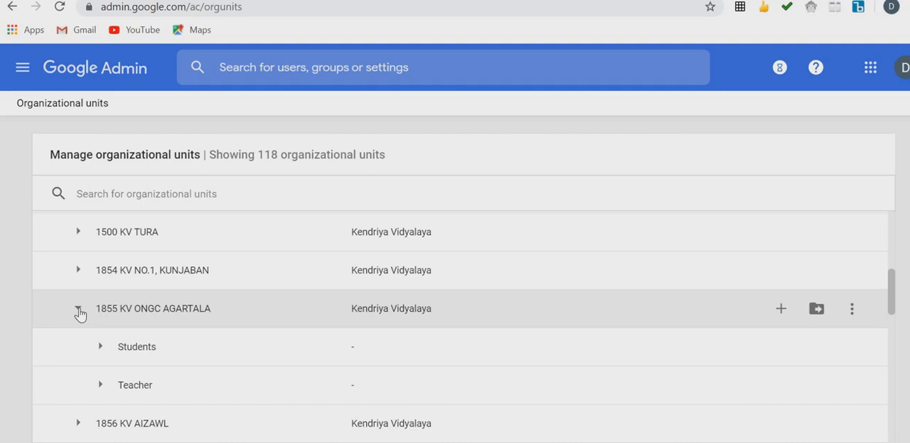
Examine the class units under Students and the teacher categories under Teacher within 1855 KV ONGC AGARTALA
{"action": "left_click", "coordinate": [101, 348]}
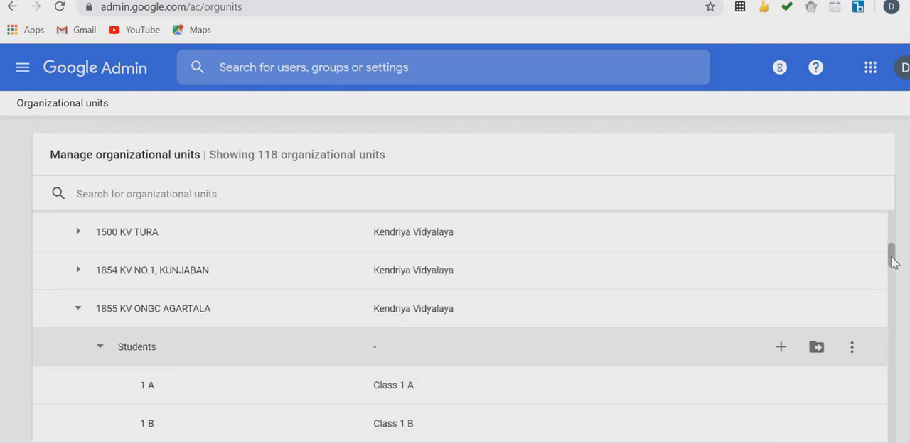
{"action": "mouse_move", "coordinate": [892, 257]}
{"action": "left_mouse_down"}
{"action": "mouse_move", "coordinate": [896, 320]}
{"action": "mouse_move", "coordinate": [893, 254]}
{"action": "left_mouse_up"}
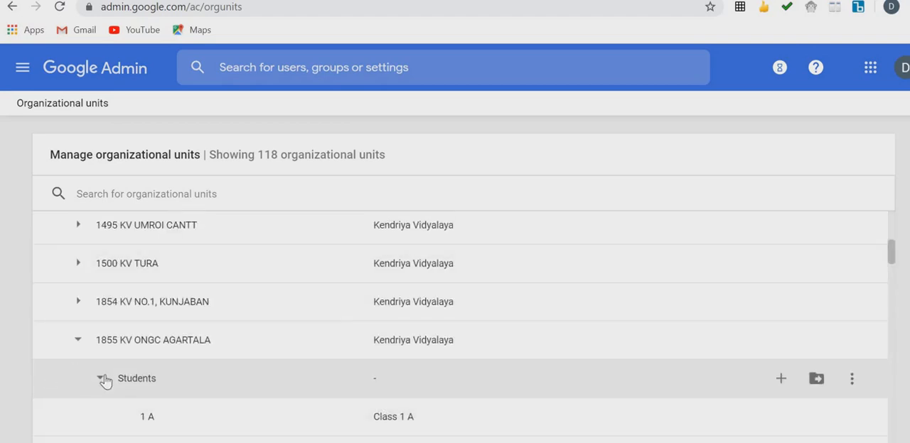
{"action": "left_click", "coordinate": [102, 380]}
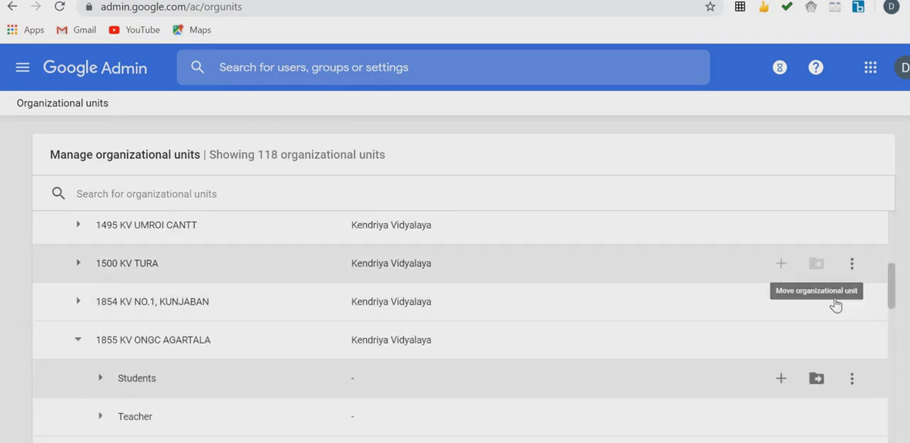
{"action": "left_click_drag", "start_coordinate": [890, 278], "coordinate": [893, 307]}
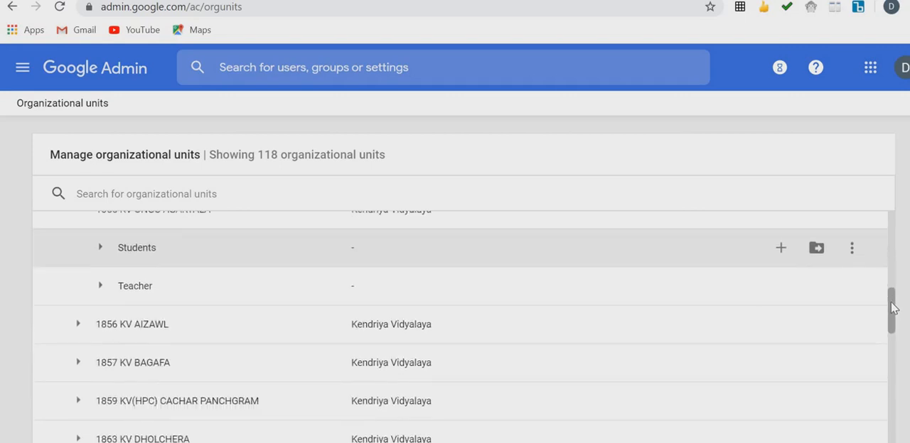
{"action": "left_click", "coordinate": [100, 281]}
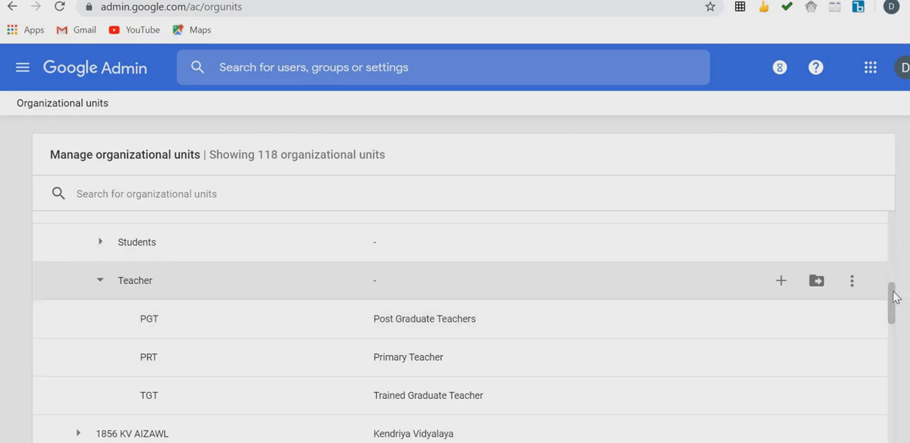
{"action": "scroll", "coordinate": [894, 285], "scroll_direction": "up", "scroll_amount": 1}
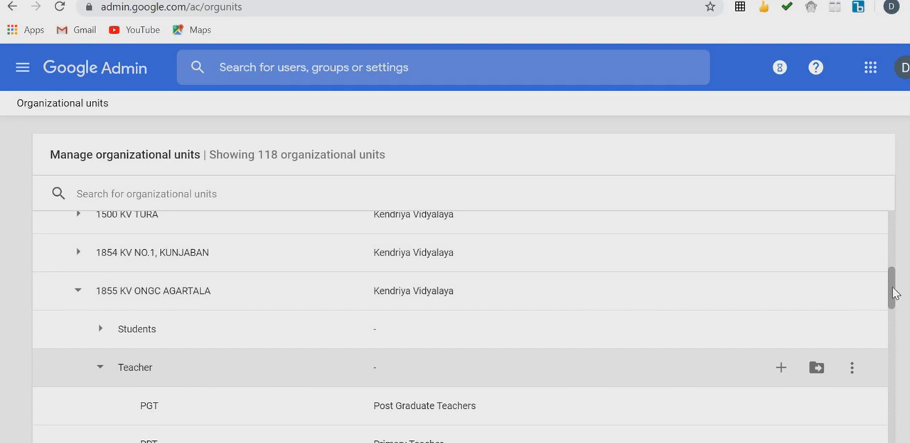
{"action": "left_click_drag", "start_coordinate": [894, 294], "coordinate": [895, 300]}
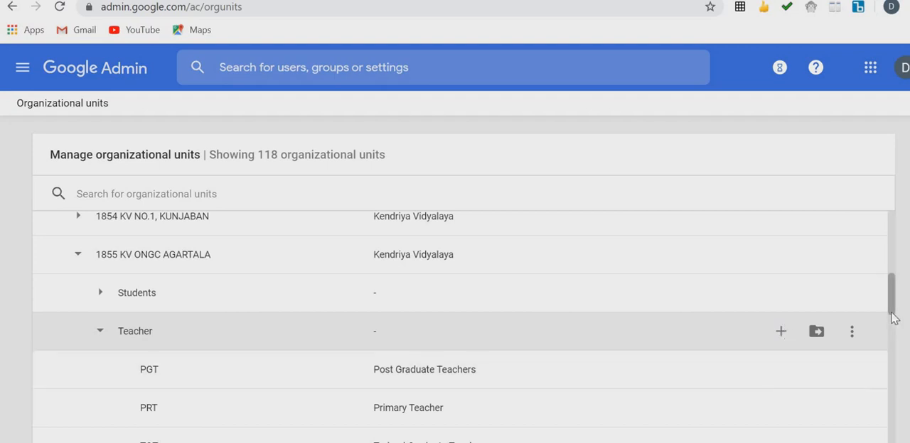
Create a new organizational unit named 11 F under the Students unit of 1855 KV ONGC AGARTALA
{"action": "mouse_move", "coordinate": [893, 318]}
{"action": "left_mouse_down"}
{"action": "mouse_move", "coordinate": [893, 339]}
{"action": "mouse_move", "coordinate": [888, 328]}
{"action": "left_mouse_up"}
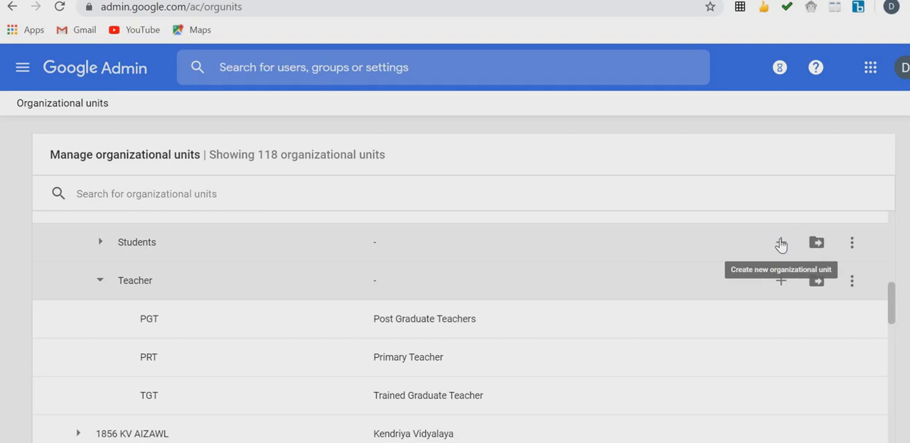
{"action": "left_click", "coordinate": [780, 244]}
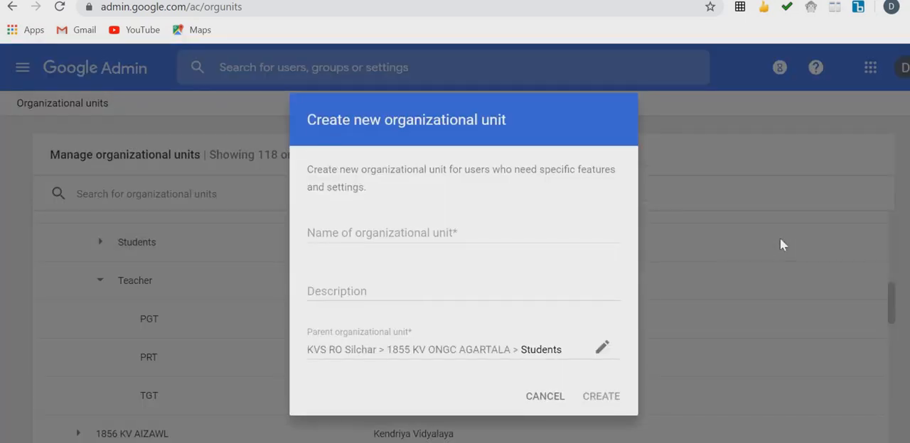
{"action": "left_click", "coordinate": [375, 237]}
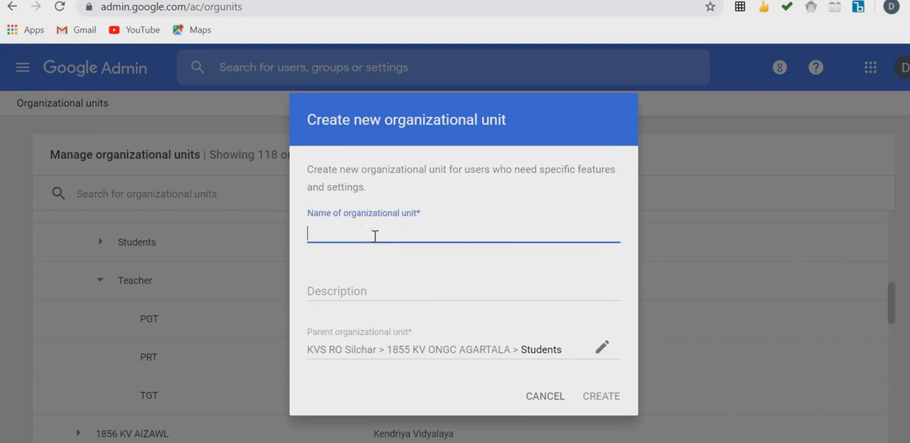
{"action": "type", "text": "11"}
{"action": "key", "text": "Caps_Lock"}
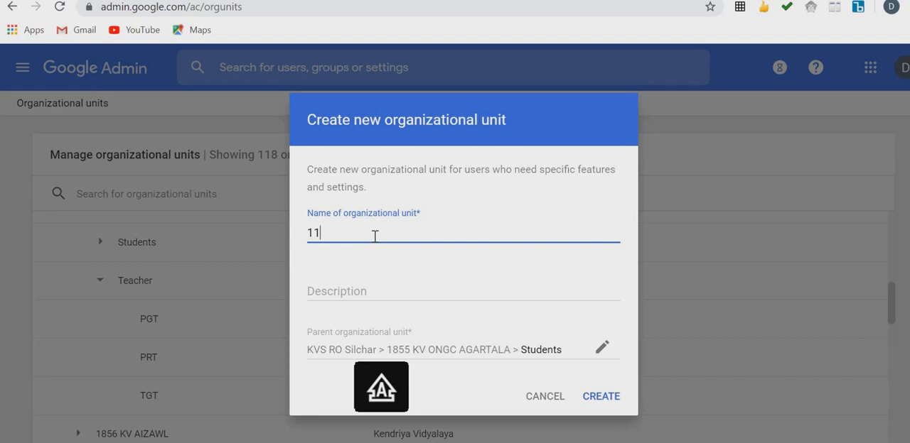
{"action": "type", "text": "F"}
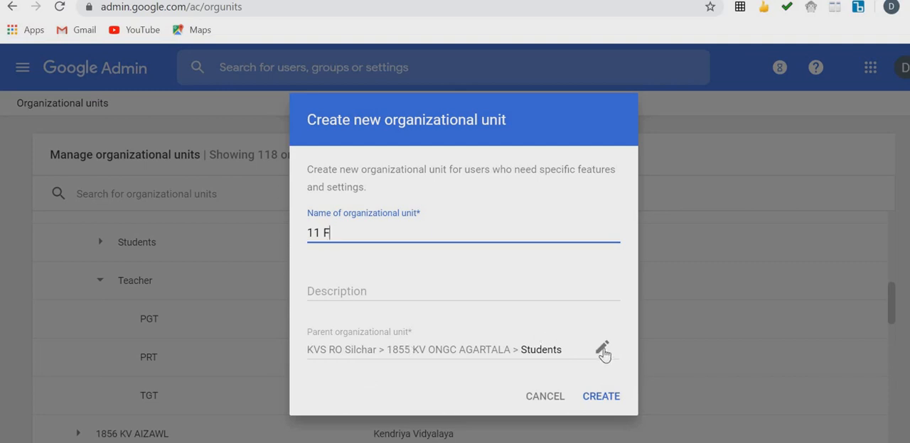
{"action": "left_click", "coordinate": [606, 404]}
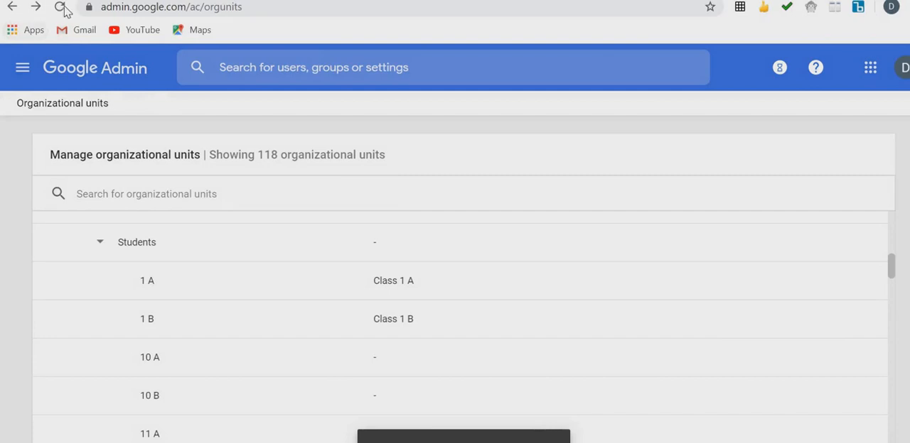
Reload the organizational units page and look for the 11 F unit under Students of 1855 KV ONGC AGARTALA
{"action": "left_click", "coordinate": [60, 7]}
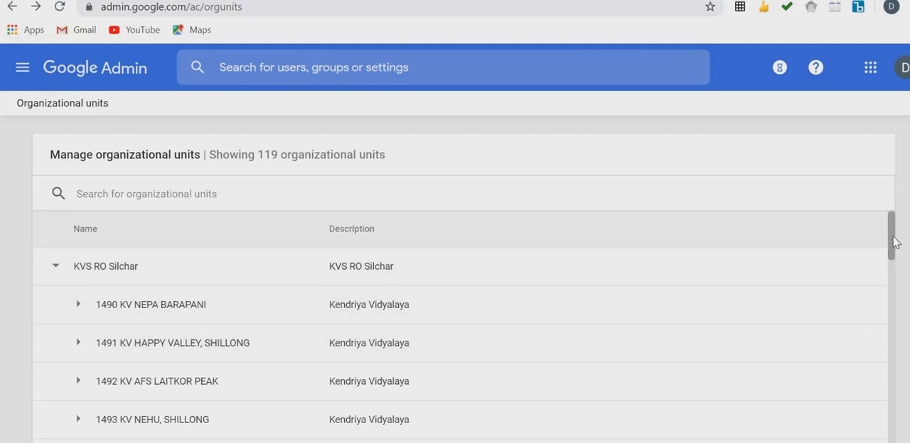
{"action": "left_click_drag", "start_coordinate": [895, 242], "coordinate": [884, 316]}
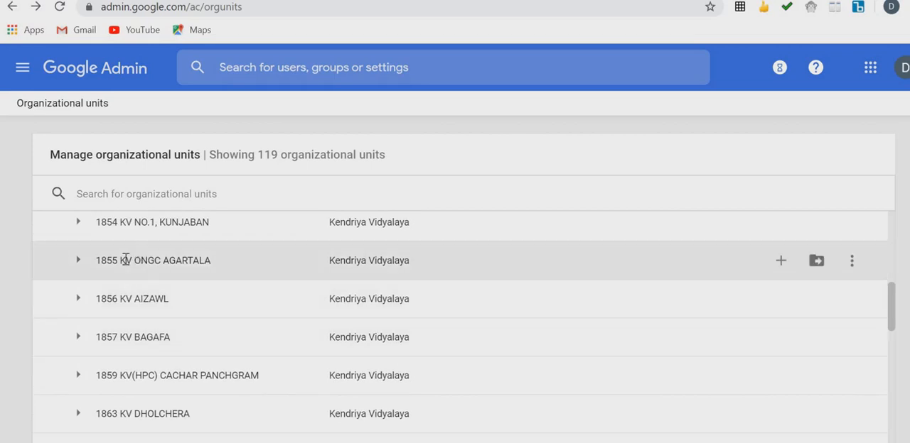
{"action": "left_click", "coordinate": [78, 262]}
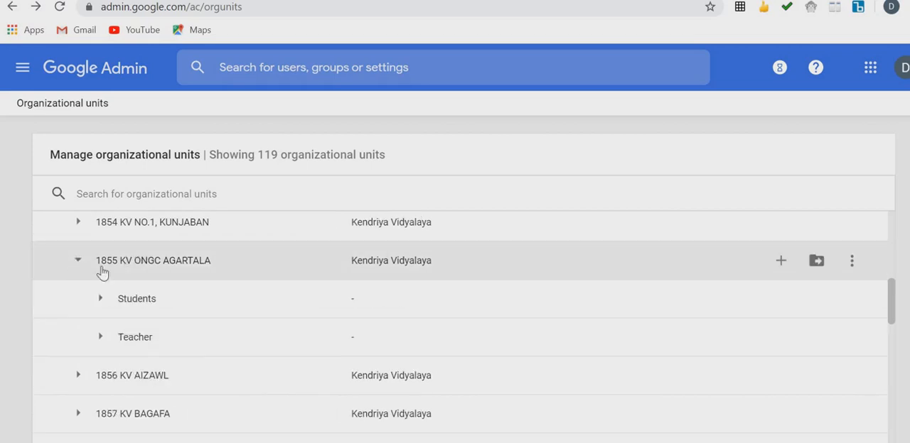
{"action": "left_click", "coordinate": [102, 300]}
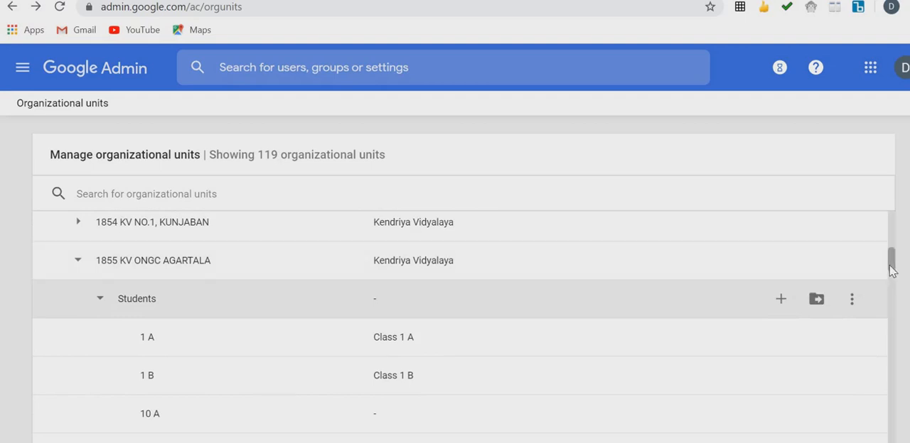
{"action": "left_click_drag", "start_coordinate": [891, 268], "coordinate": [891, 297]}
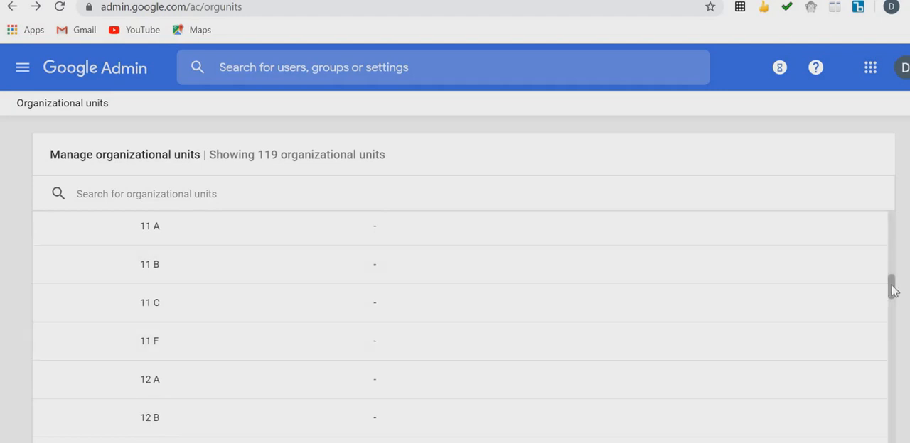
View the edit form and the available actions for the 1 B class unit under Students without making changes
{"action": "left_click_drag", "start_coordinate": [893, 290], "coordinate": [892, 241]}
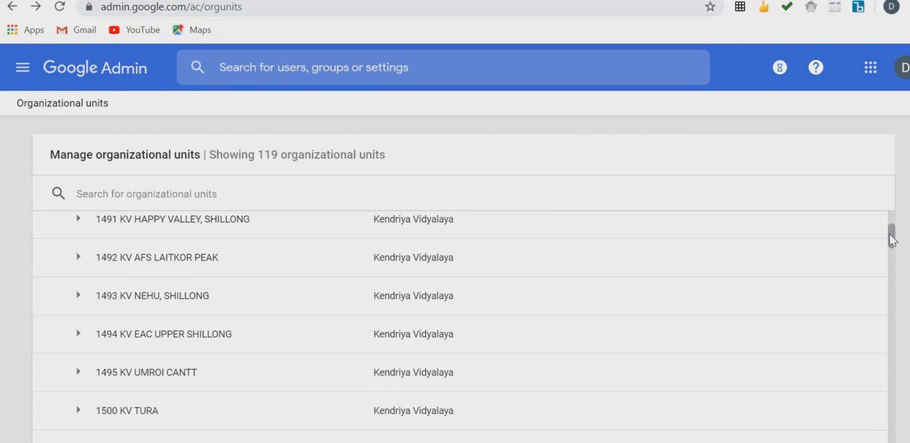
{"action": "scroll", "coordinate": [892, 239], "scroll_direction": "down", "scroll_amount": 3}
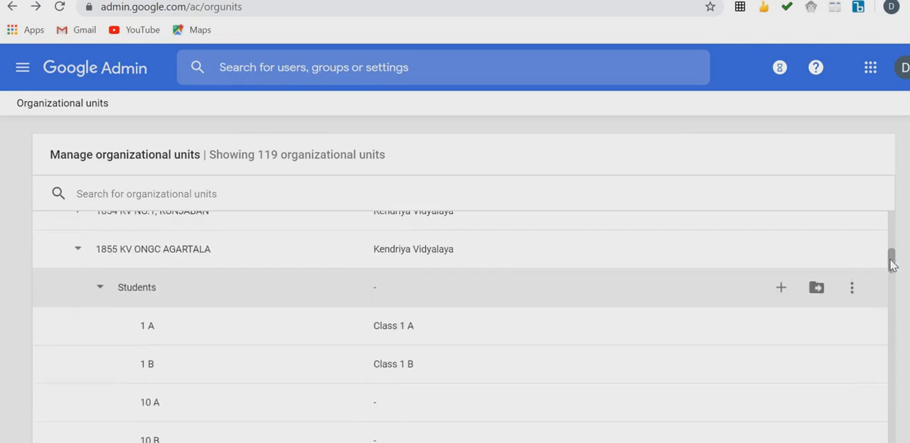
{"action": "scroll", "coordinate": [885, 275], "scroll_direction": "down", "scroll_amount": 1}
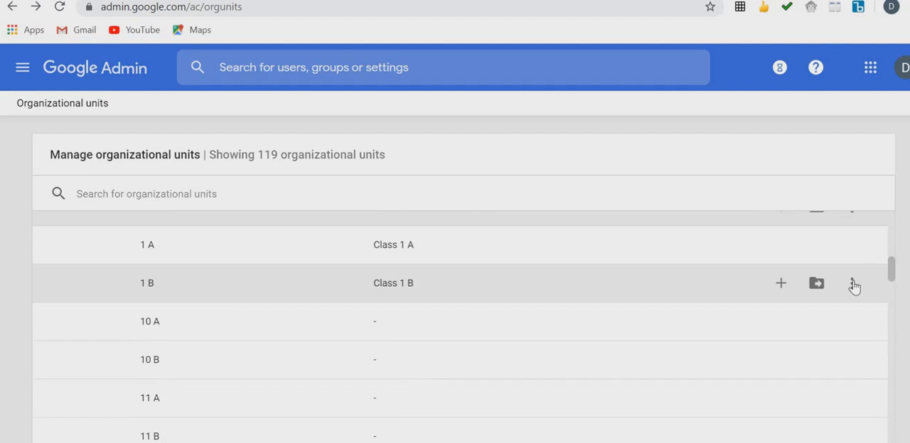
{"action": "left_click", "coordinate": [853, 284]}
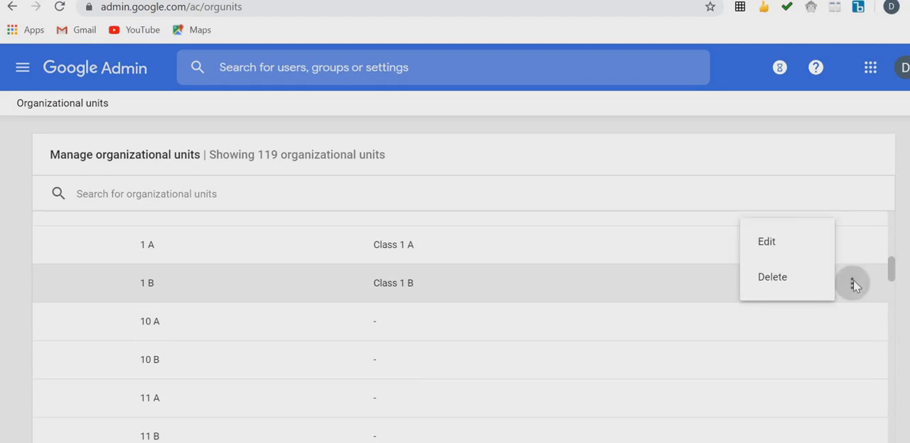
{"action": "left_click", "coordinate": [796, 245]}
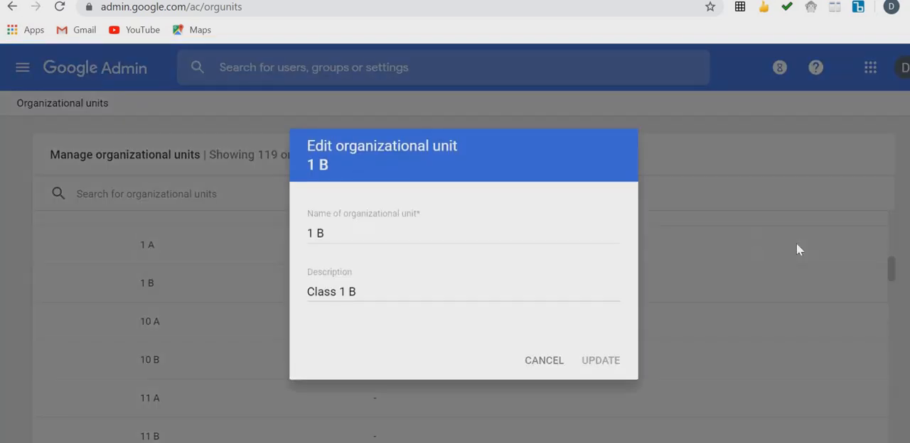
{"action": "left_click", "coordinate": [544, 361]}
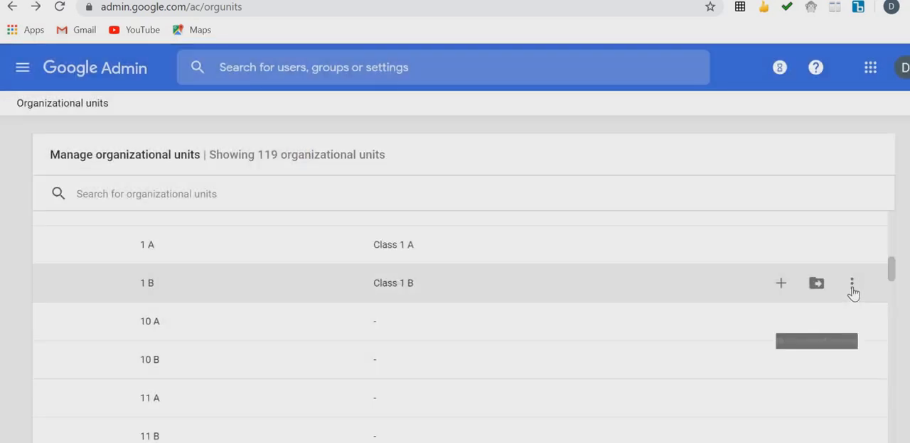
{"action": "left_click", "coordinate": [852, 288]}
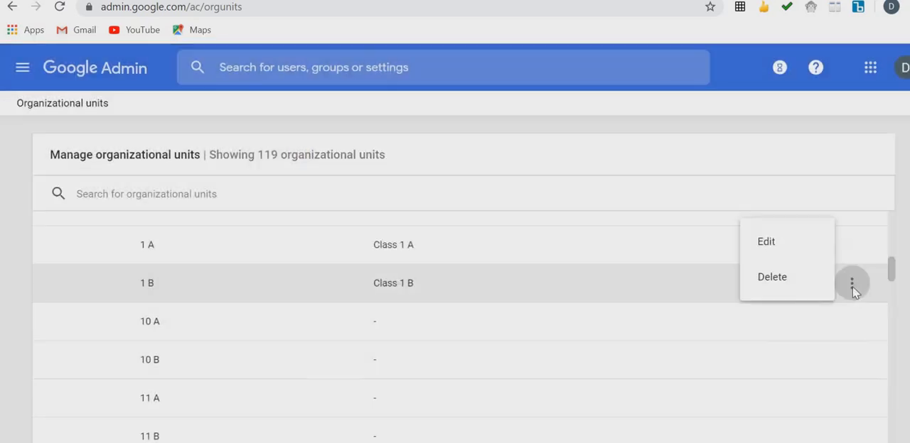
{"action": "left_click", "coordinate": [702, 289]}
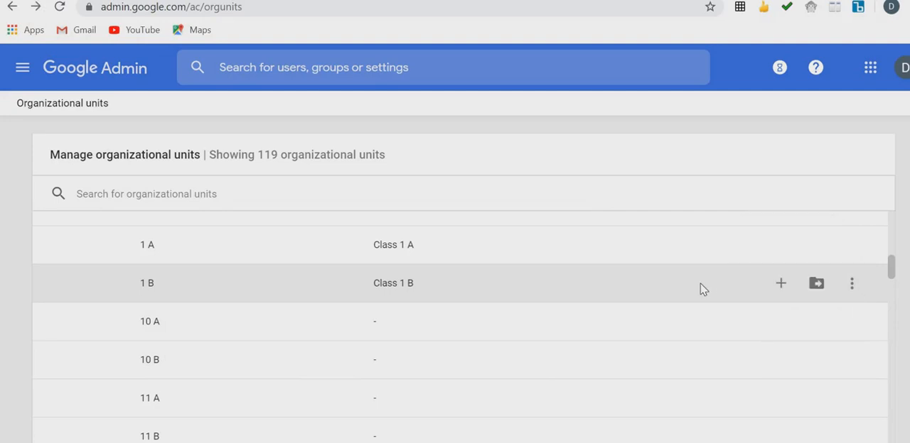